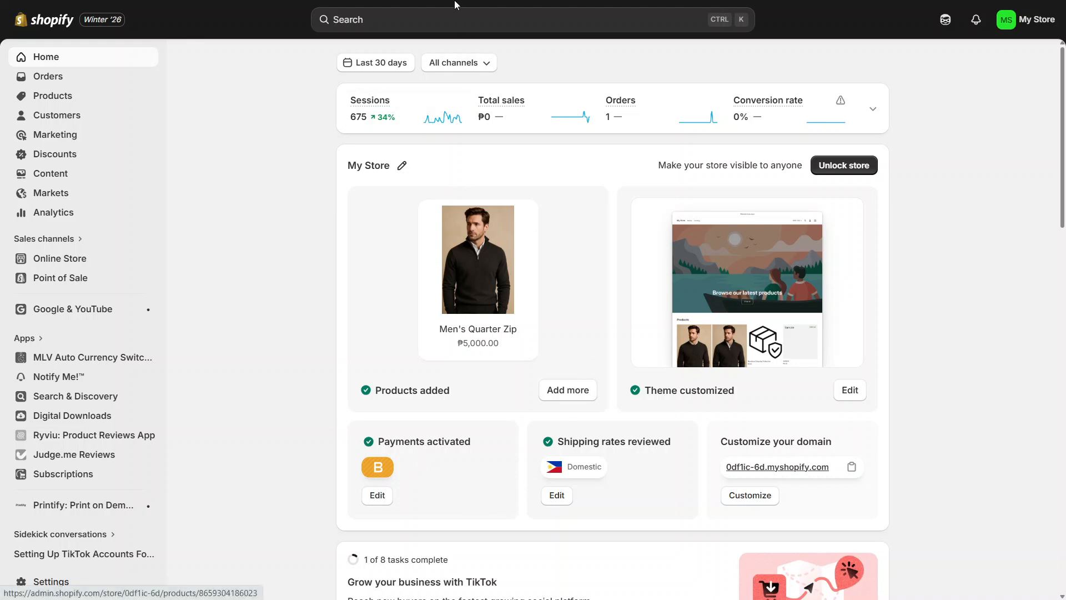
Step: Search the apps for "blockit" and install Blockit: Checkout Validation from the Shopify App Store
left_click(393, 24)
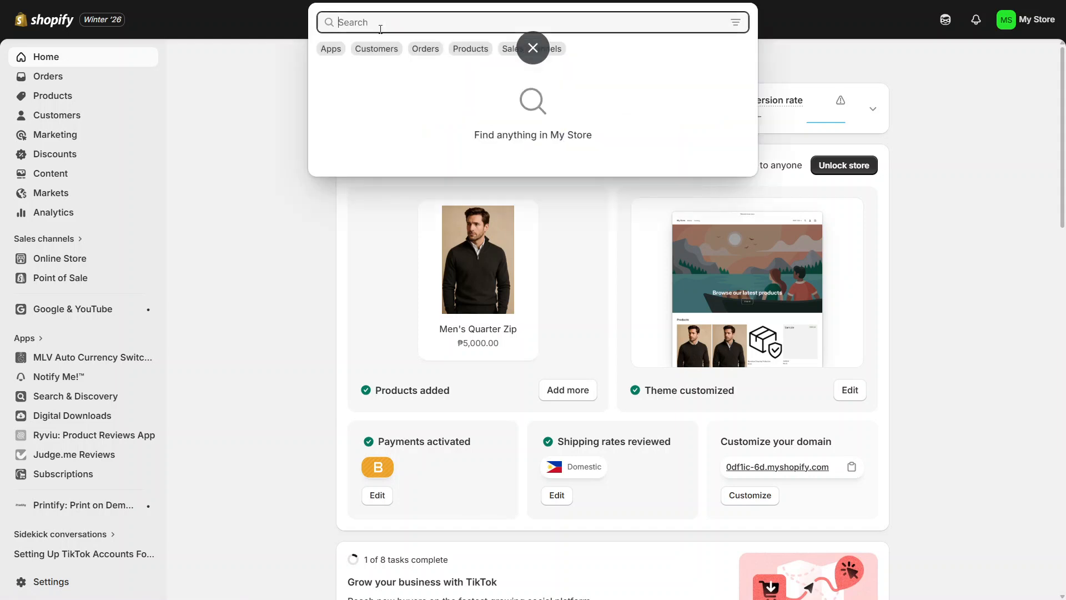
left_click(340, 52)
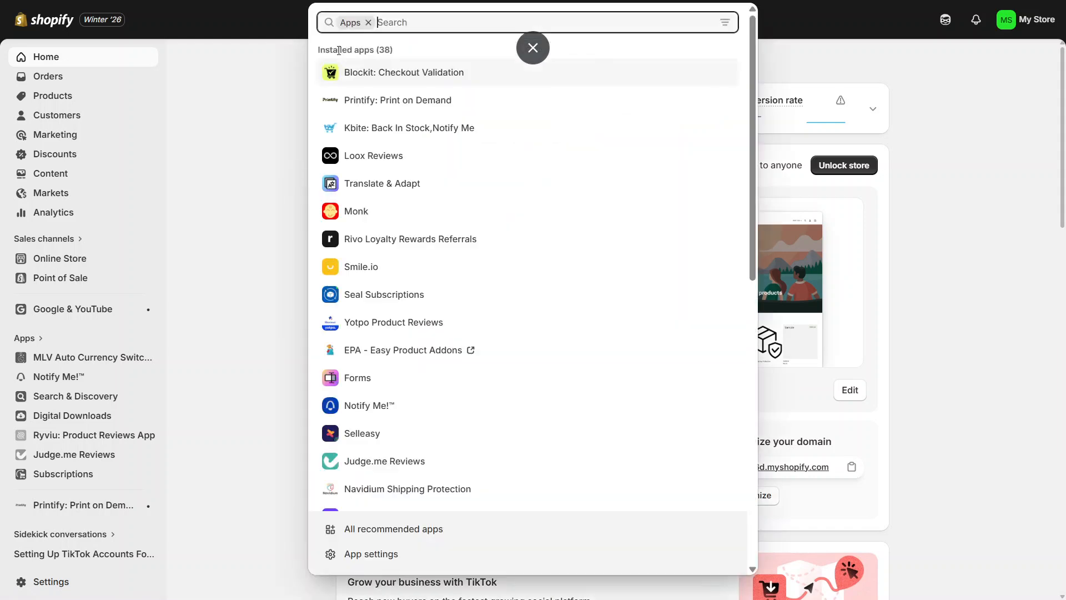
type("block")
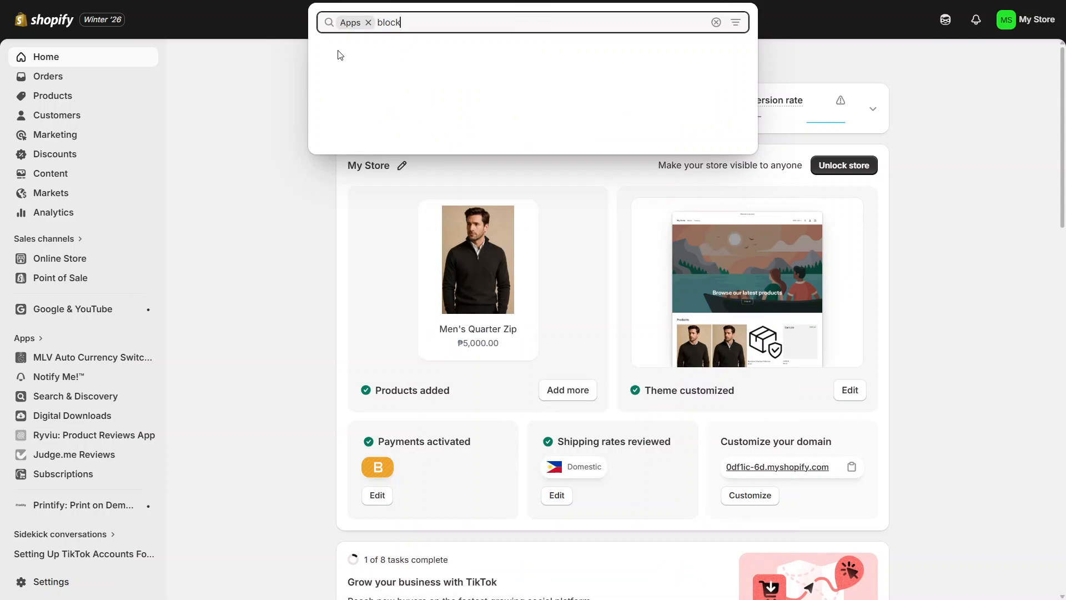
type("it")
key("Return")
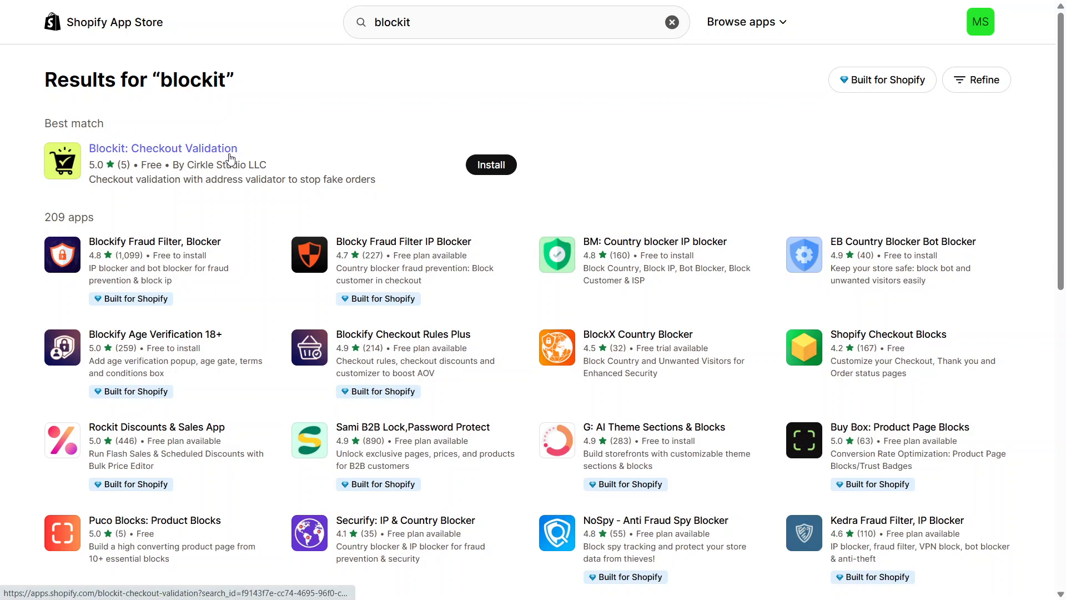
left_click(503, 164)
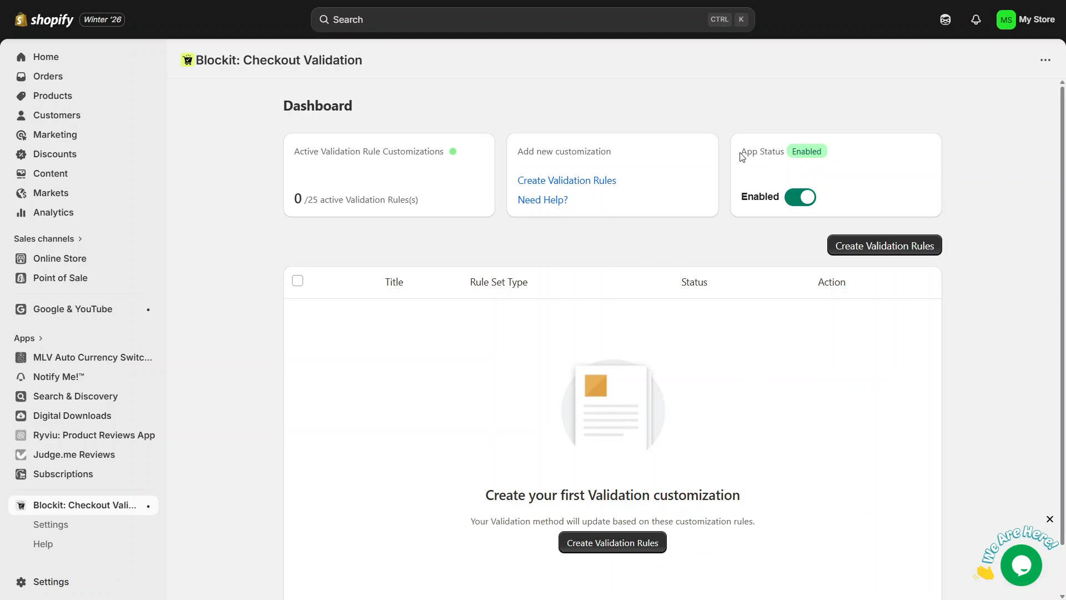
Step: Start a new validation rule of the type Rule Set 2 (Multiple)
left_click_drag(742, 157, 792, 160)
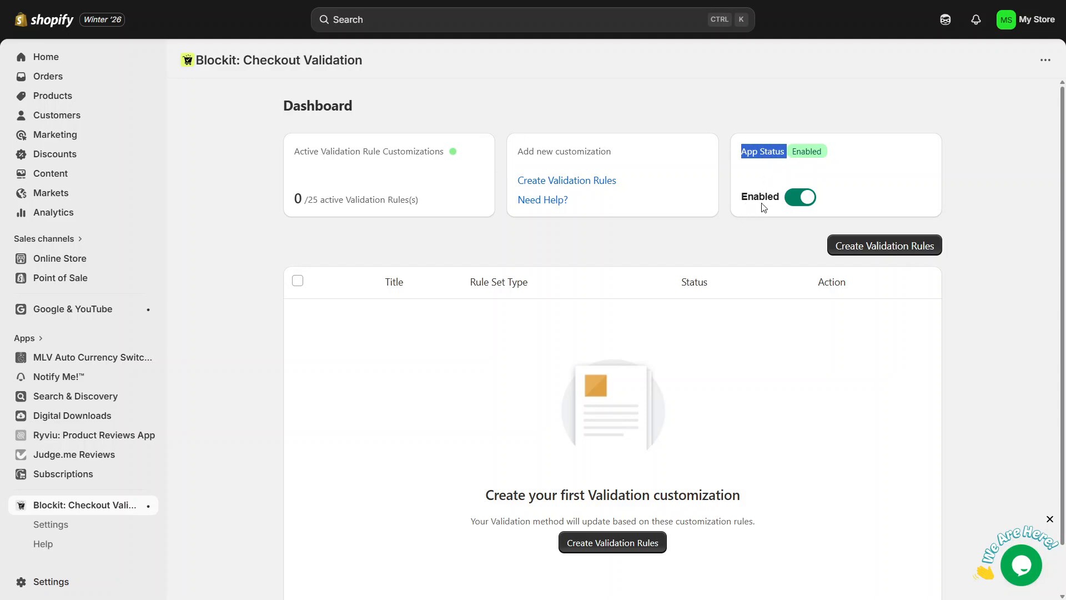
left_click(776, 245)
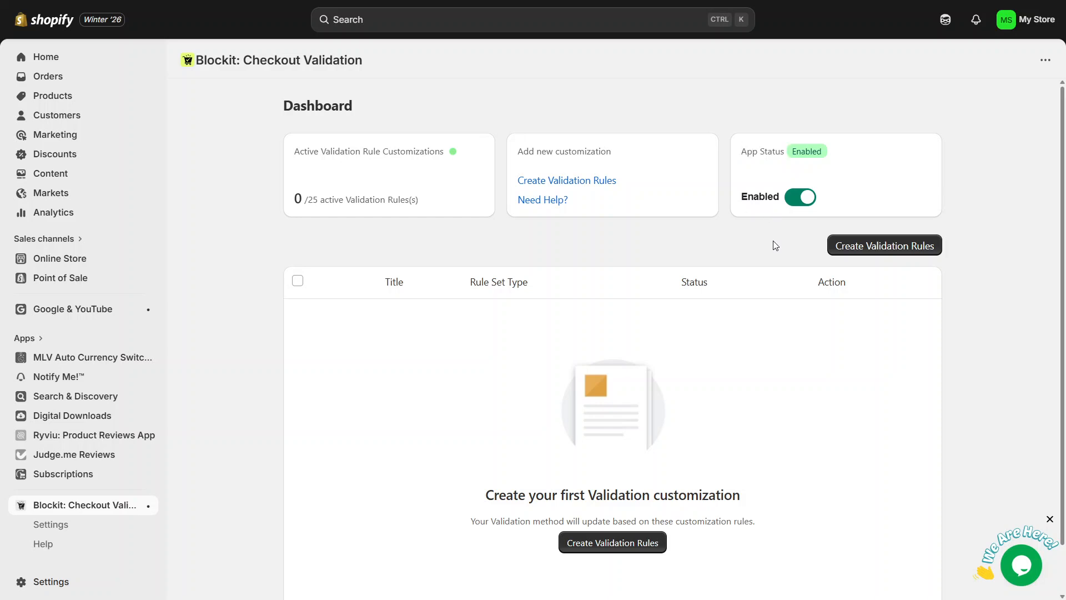
left_click(938, 252)
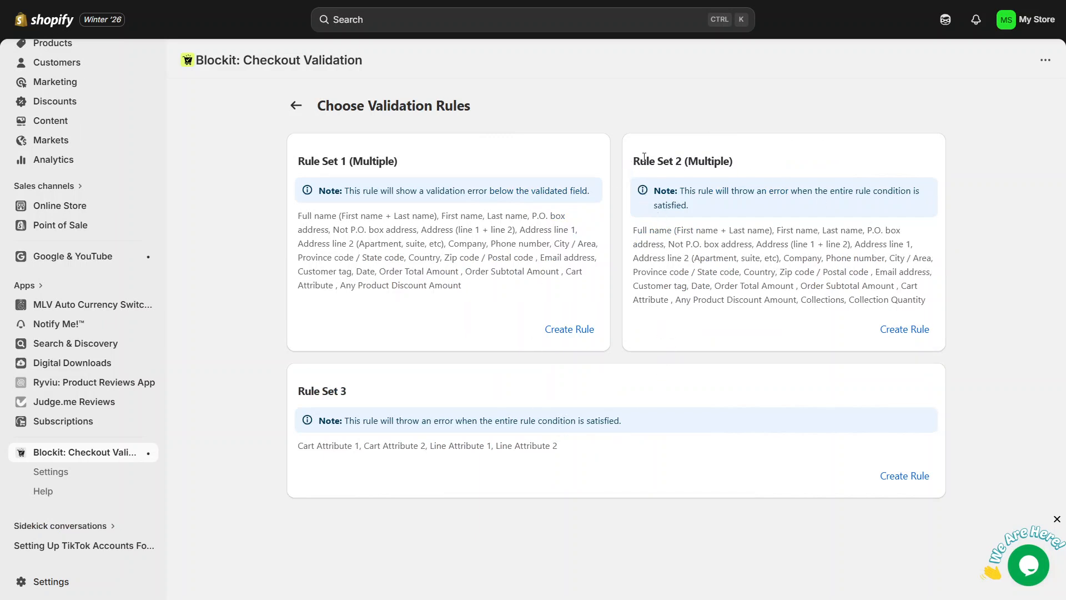
left_click_drag(631, 162, 745, 158)
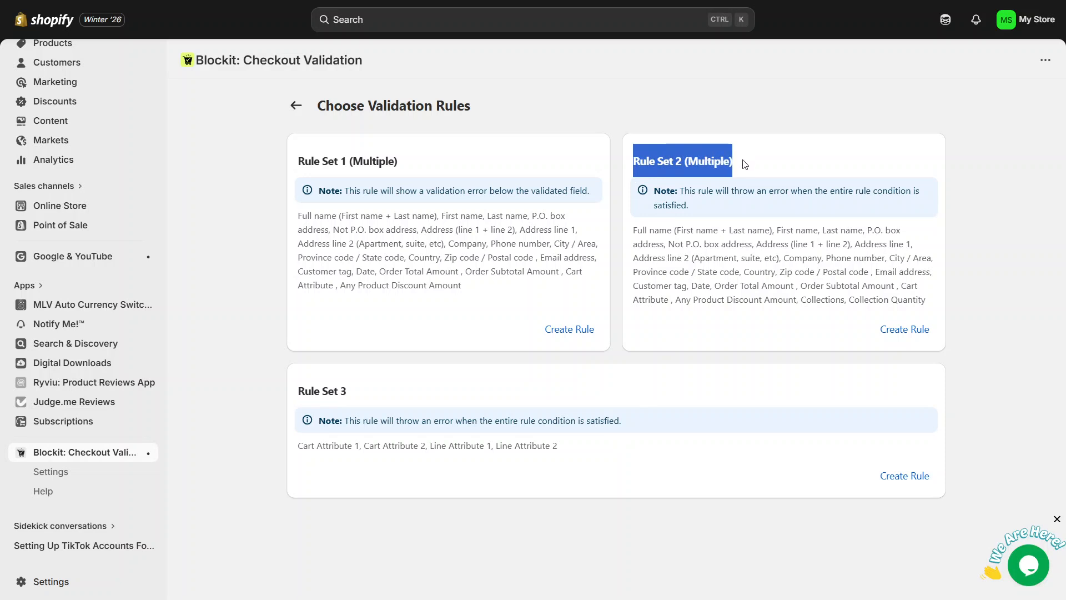
left_click(744, 163)
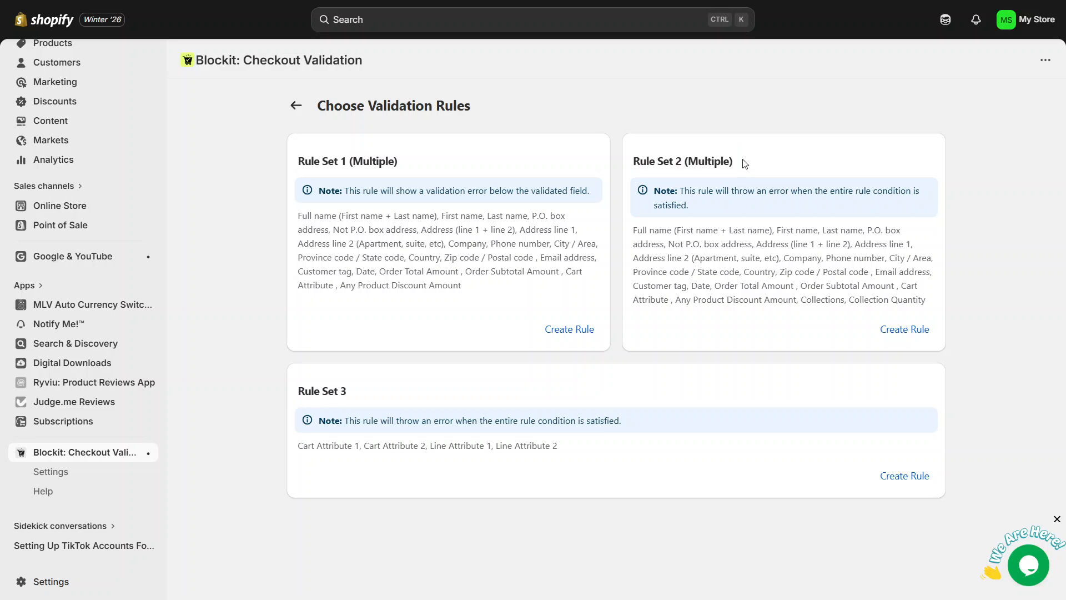
left_click(903, 334)
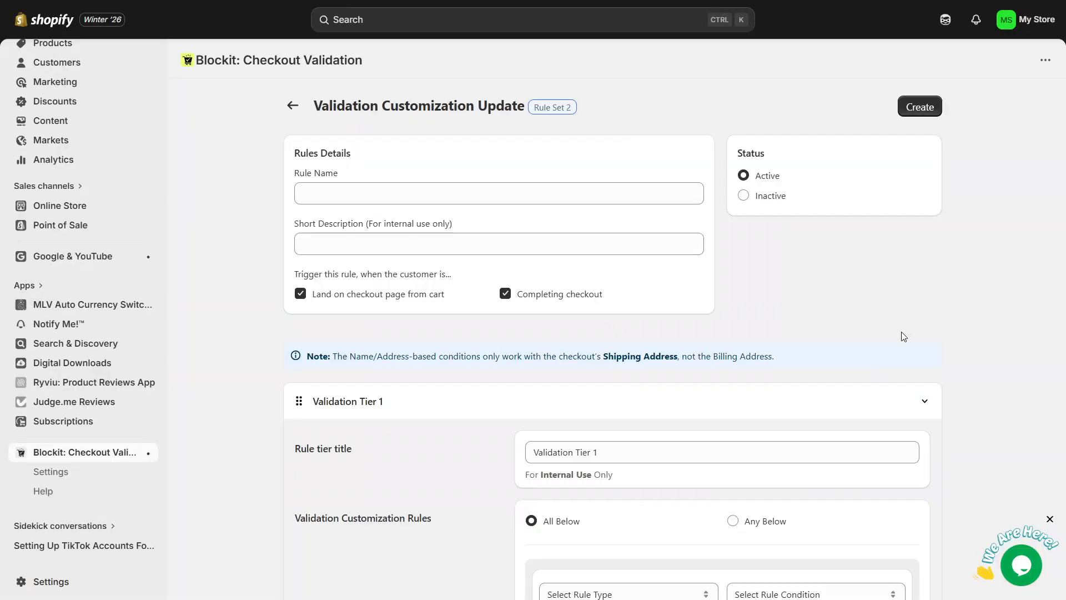
Step: Name the validation rule "Sample" and review its trigger and status settings
left_click(505, 199)
type("S")
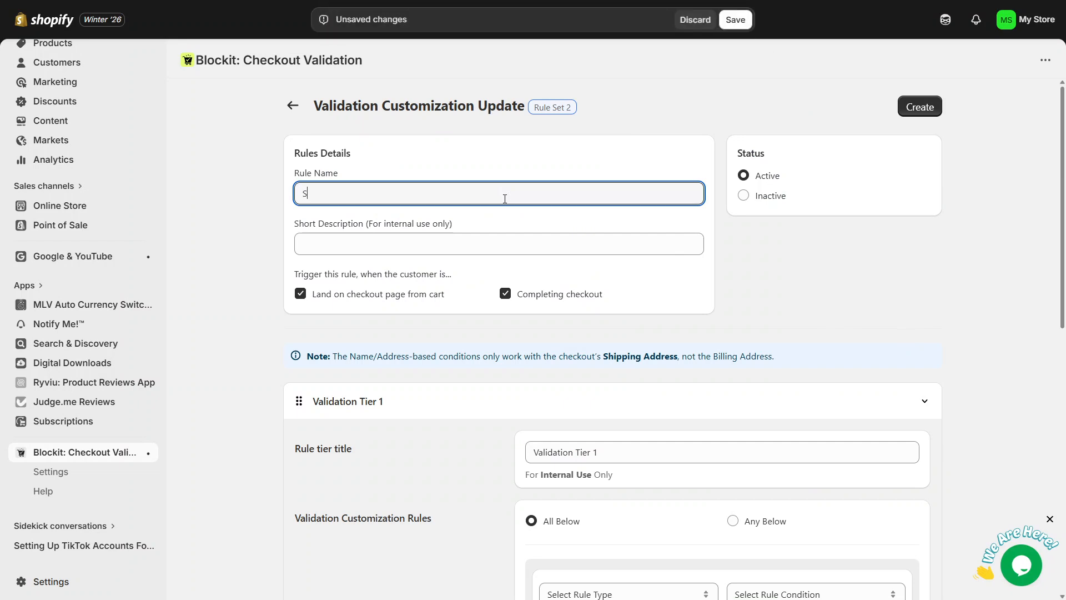
type("ample")
left_click(457, 281)
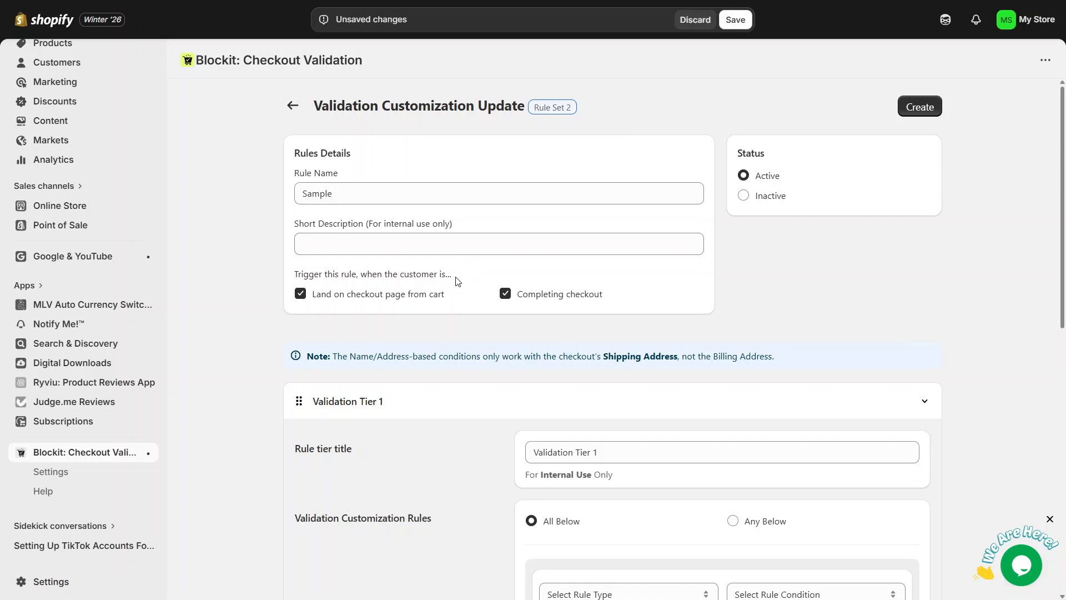
left_click_drag(457, 282, 299, 281)
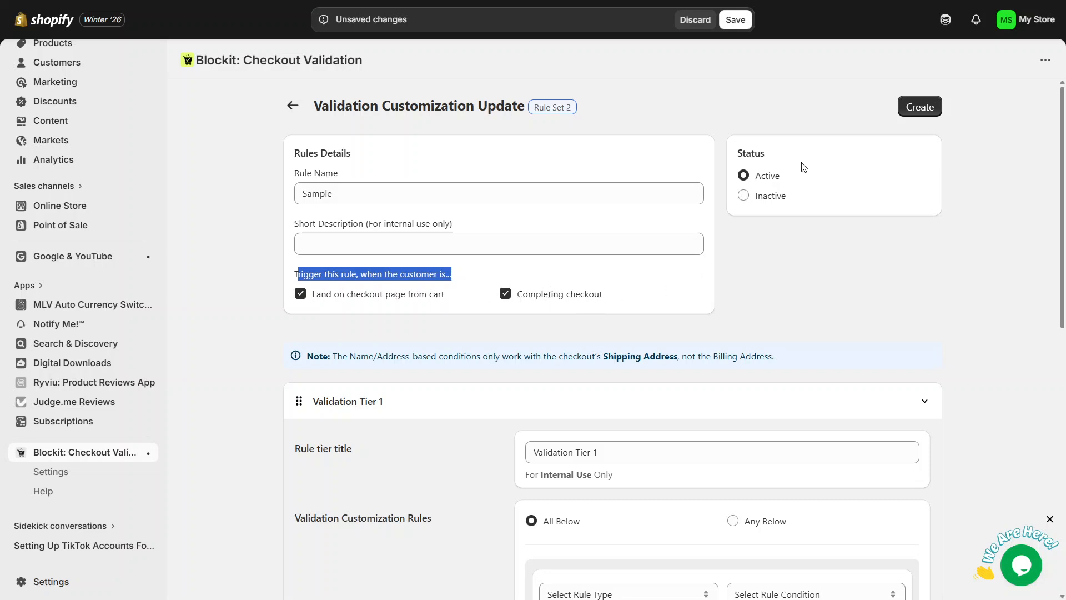
left_click_drag(794, 159, 737, 150)
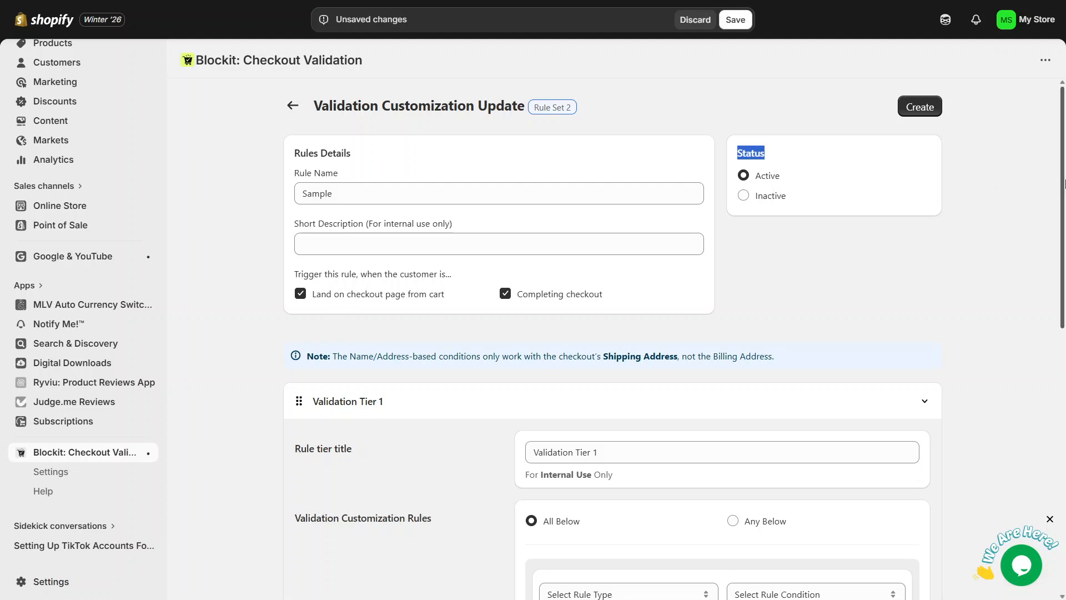
Step: Make Validation Tier 1 match Any Below and set its first condition to Email address Contains "@x.com"
scroll(1065, 184, "down", 3)
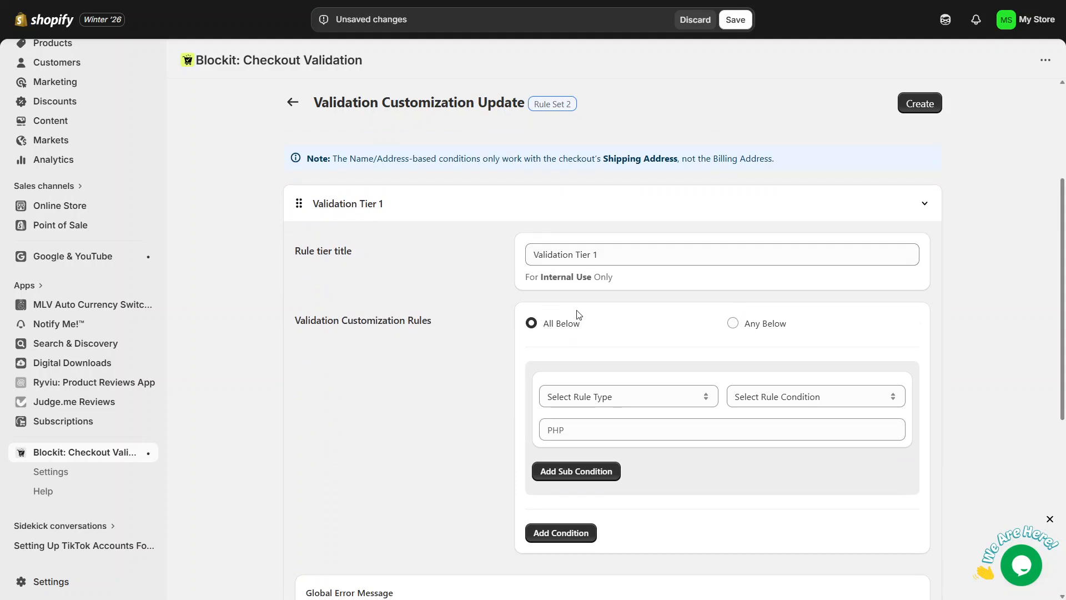
left_click(759, 331)
left_click_drag(1064, 286, 1064, 351)
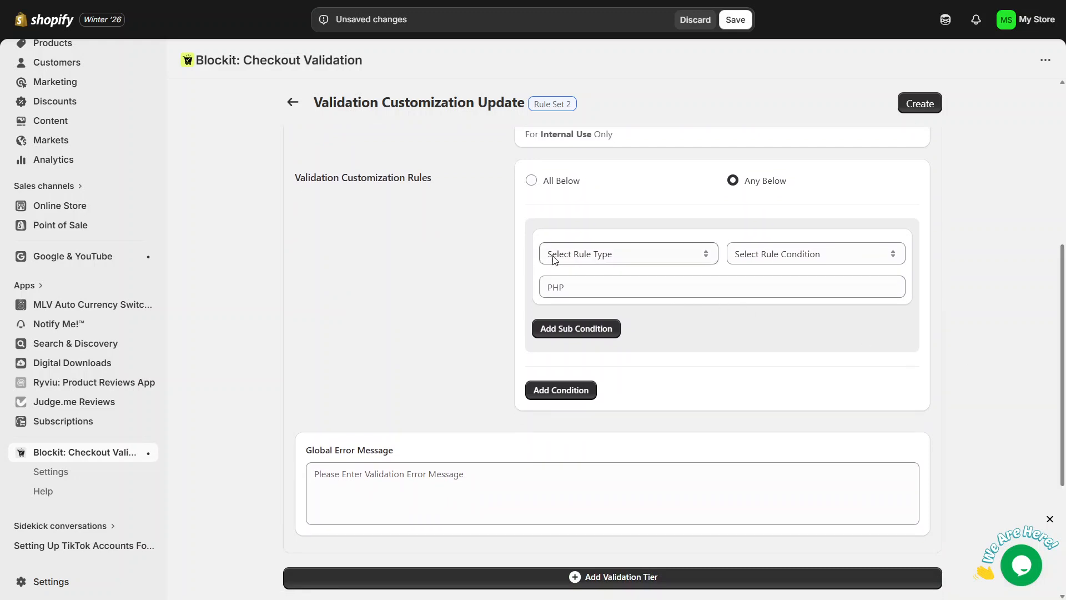
left_click(607, 254)
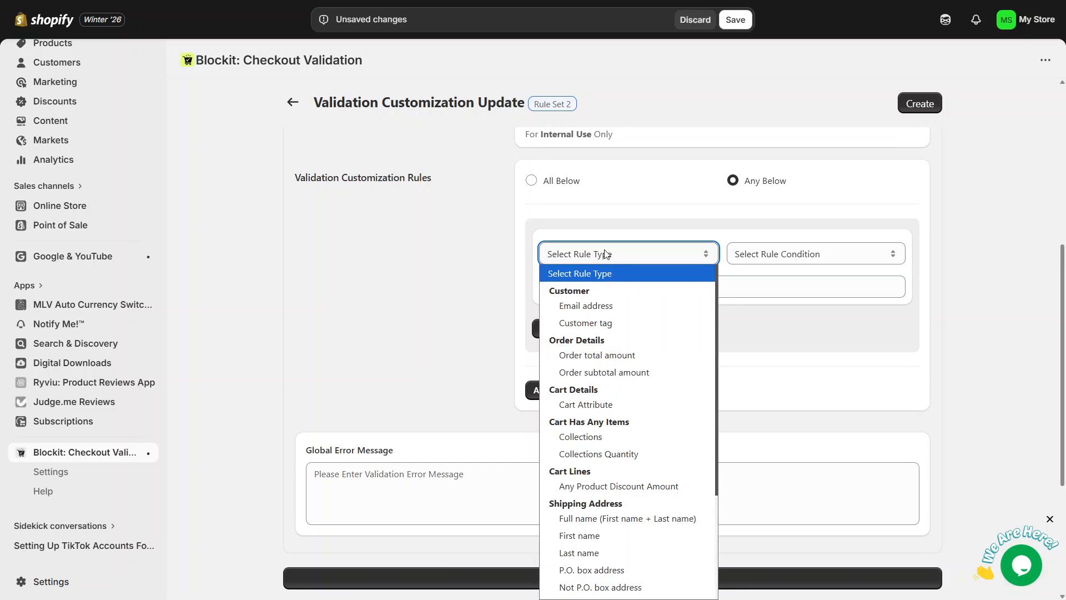
left_click(609, 312)
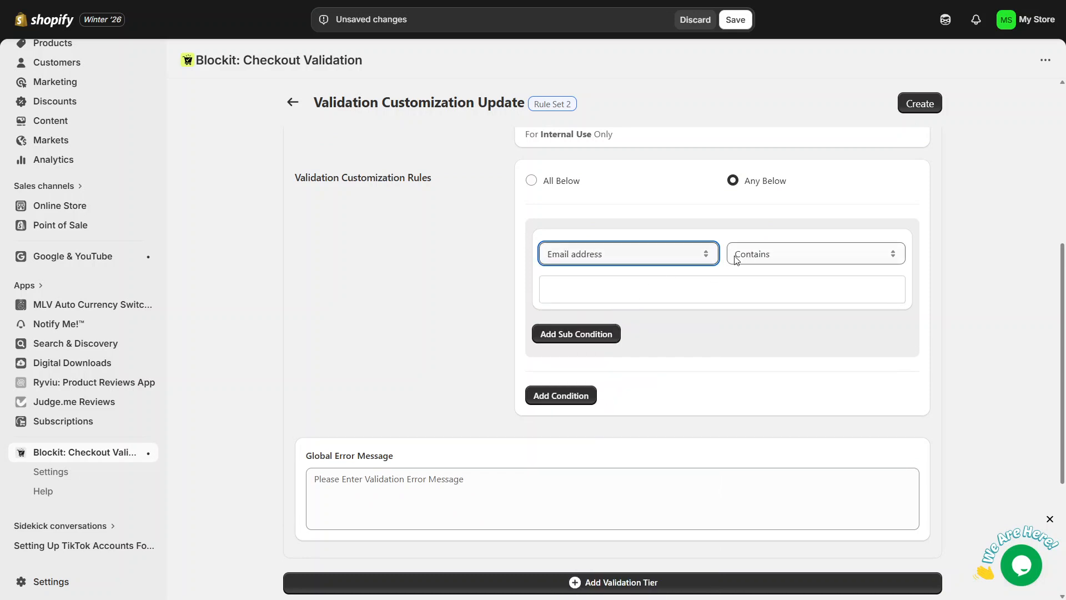
left_click(748, 289)
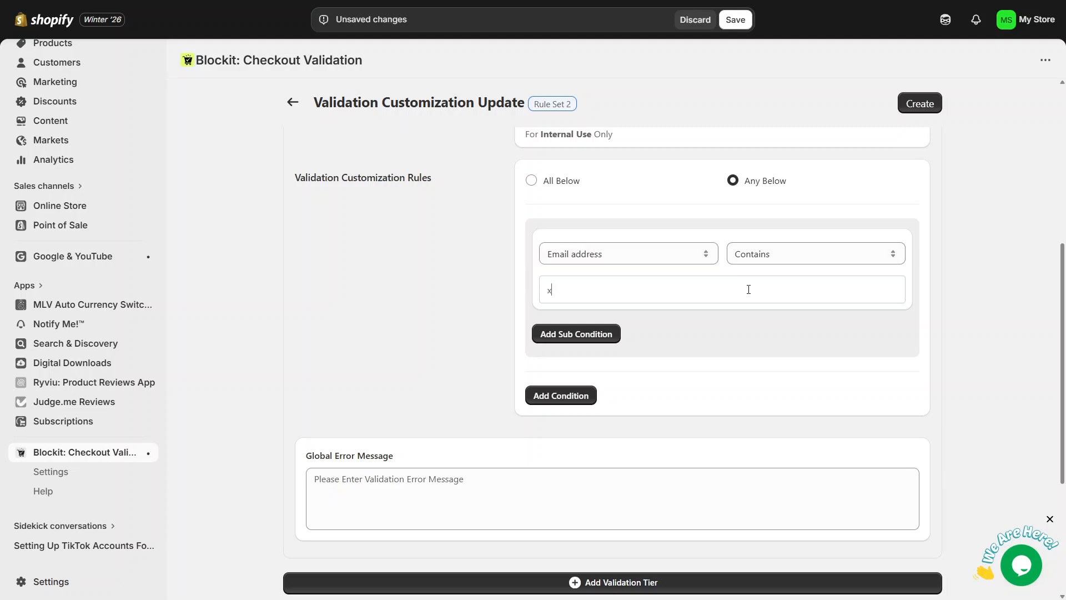
key("BackSpace")
type("@x.com")
Step: Add a second condition to the tier: Order total amount Is Less Than Or Equals 100
left_click(555, 397)
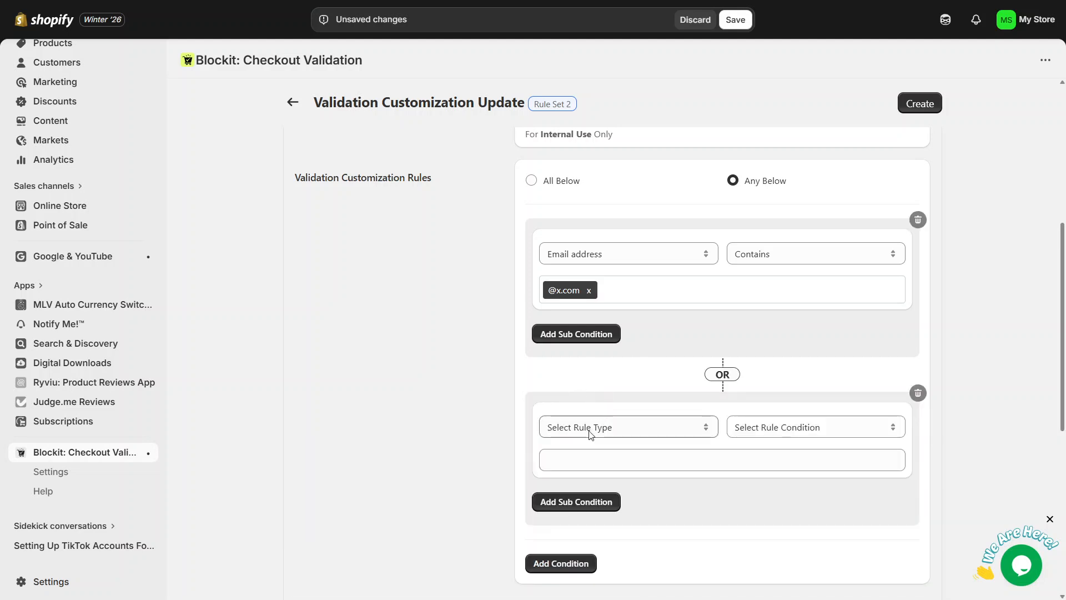
left_click(594, 429)
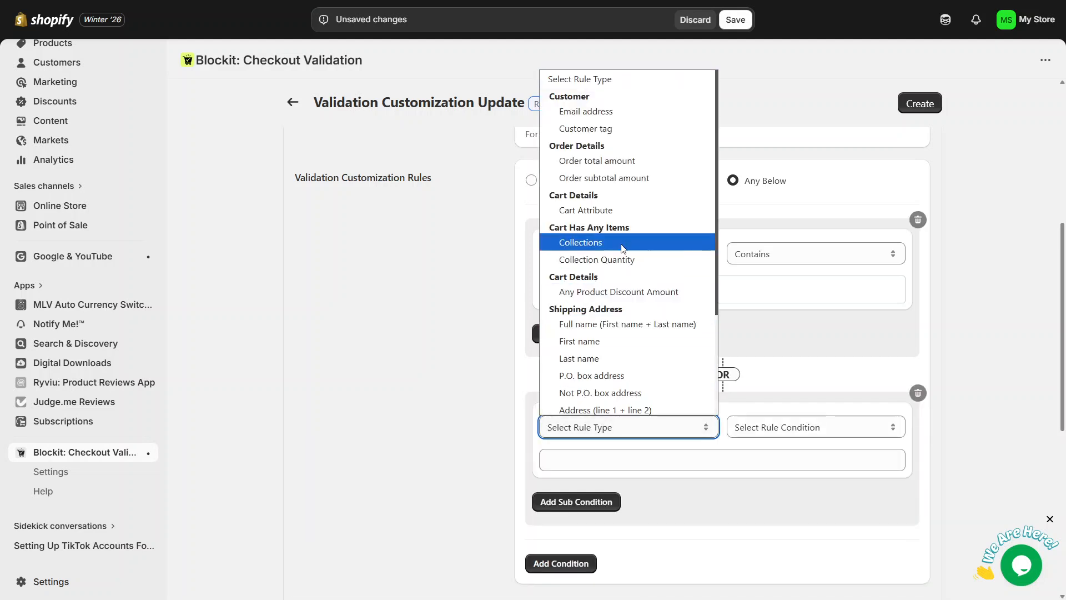
left_click(596, 167)
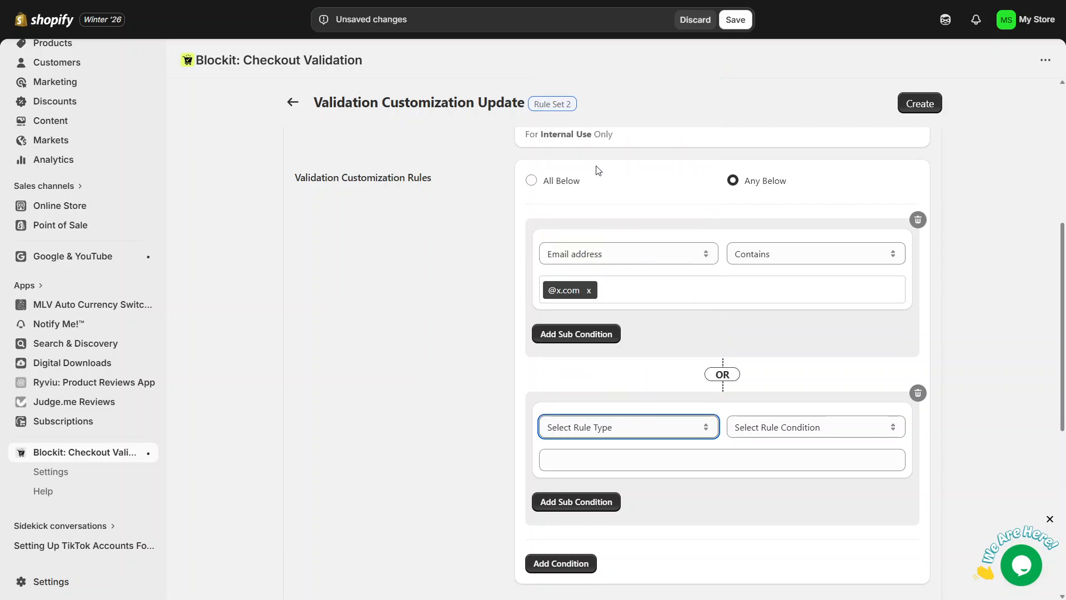
left_click(863, 429)
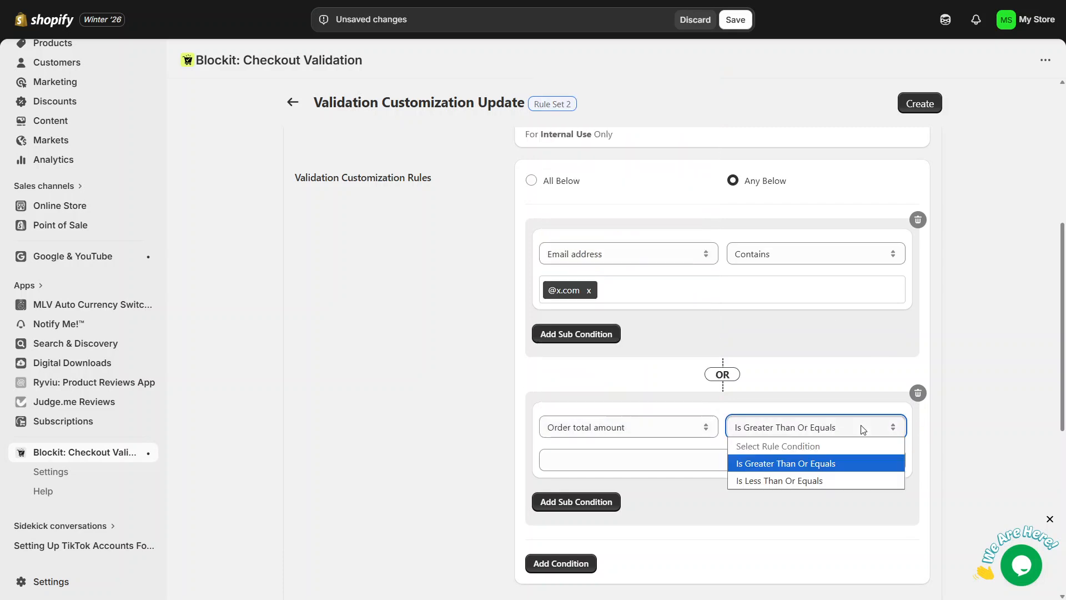
left_click(852, 478)
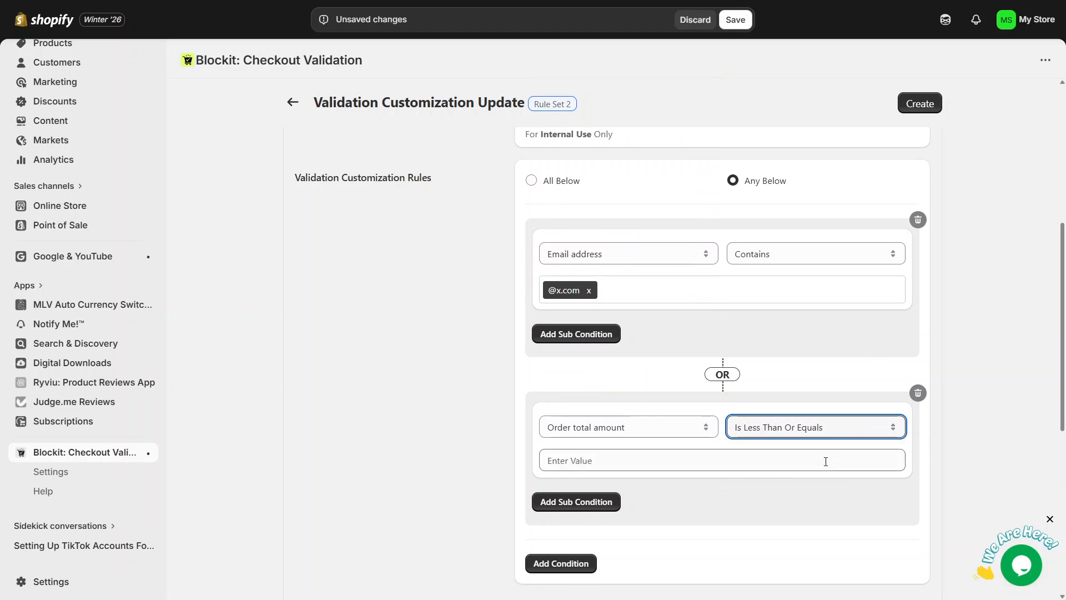
left_click(826, 462)
type("100")
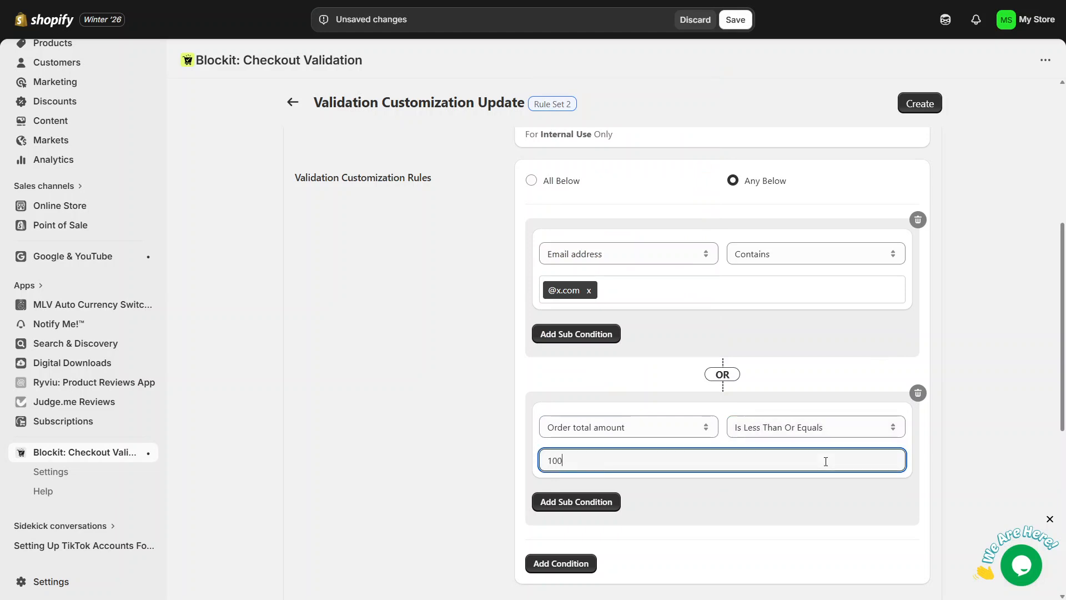
Step: Add a third condition to the tier with the rule type P.O. box address
scroll(1064, 252, "down", 4)
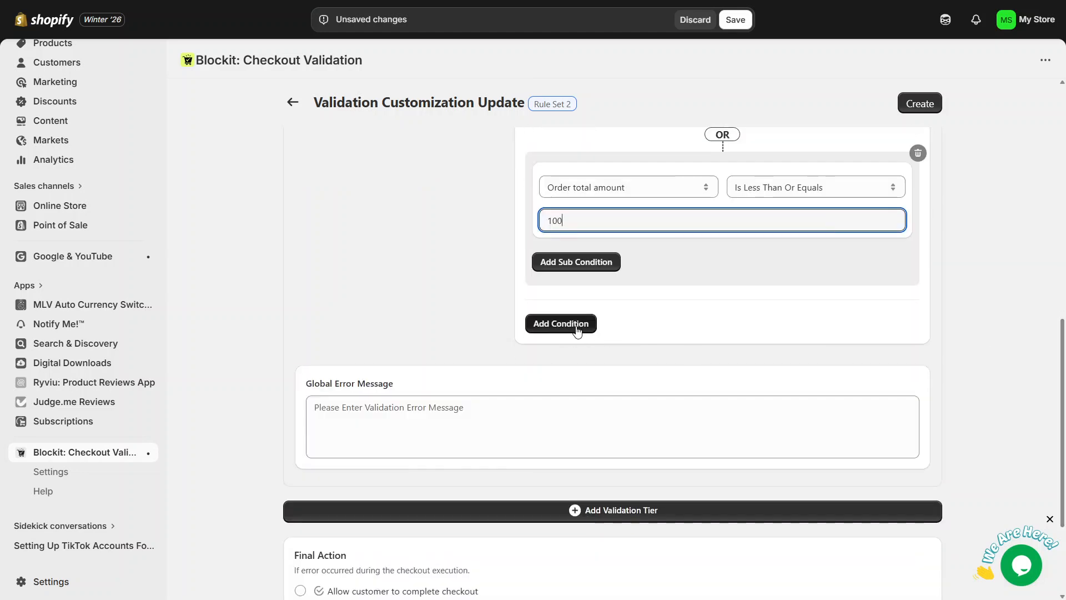
left_click(542, 326)
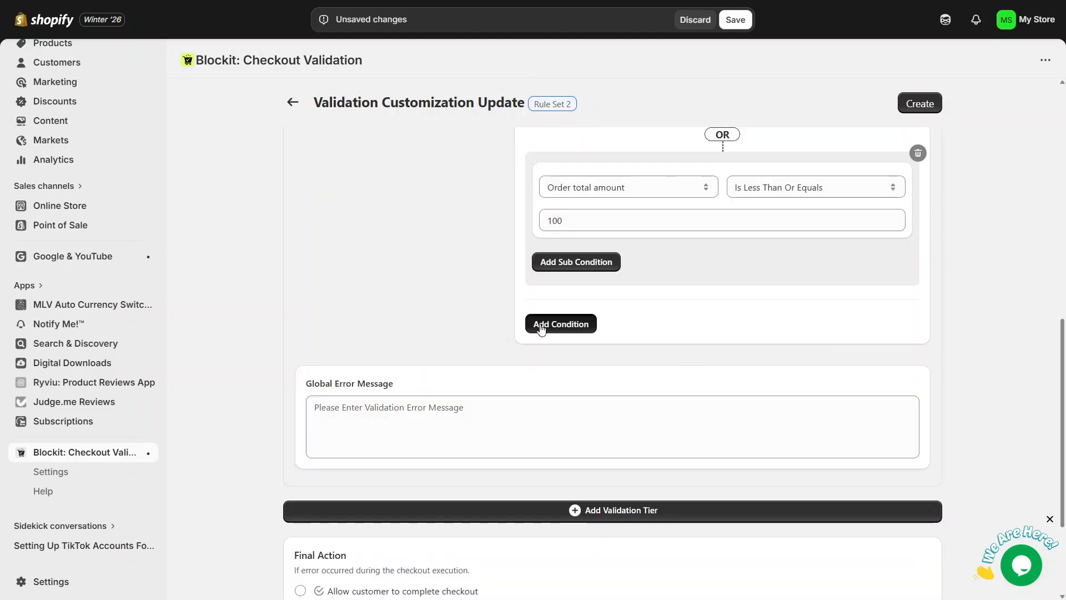
left_click(577, 363)
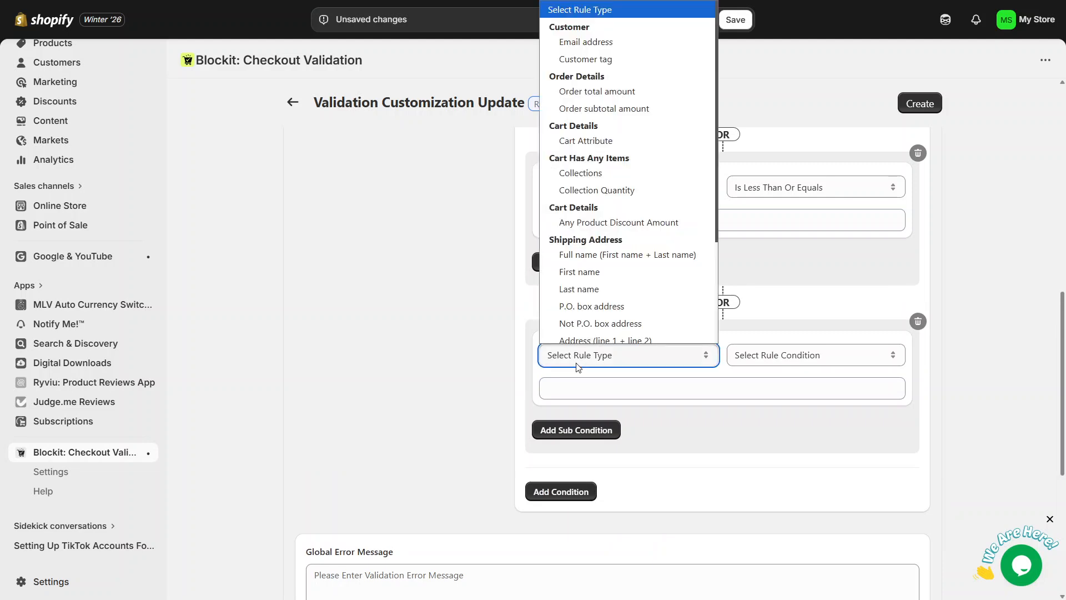
left_click(596, 302)
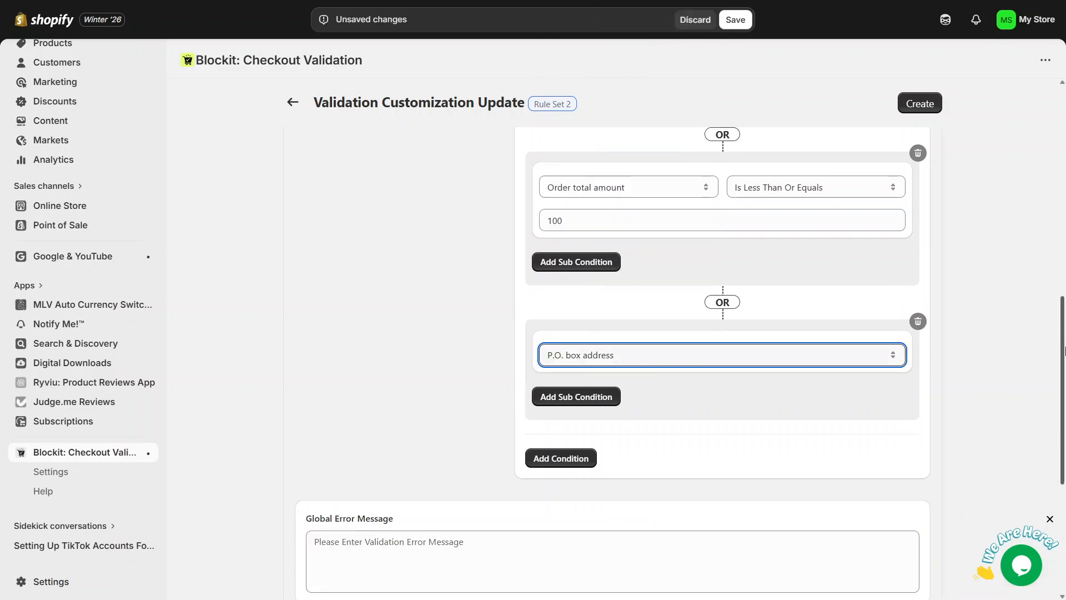
Step: Enter the global error message "We're unable to process your order at this time." and create the validation rule
left_click_drag(1064, 349, 1065, 429)
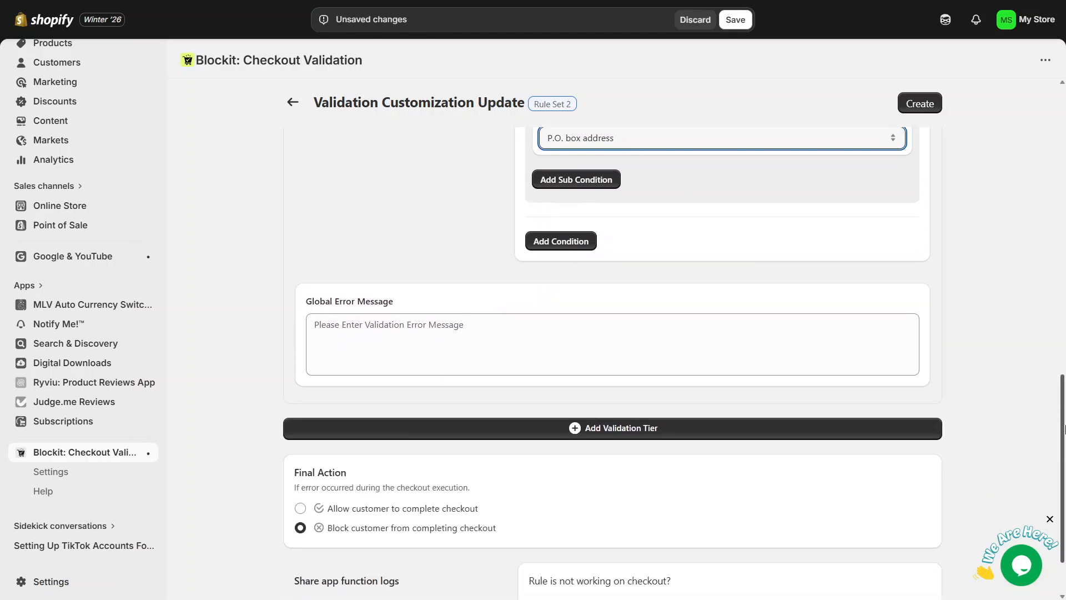
left_click(331, 341)
type("We're unable to process your order at this time.")
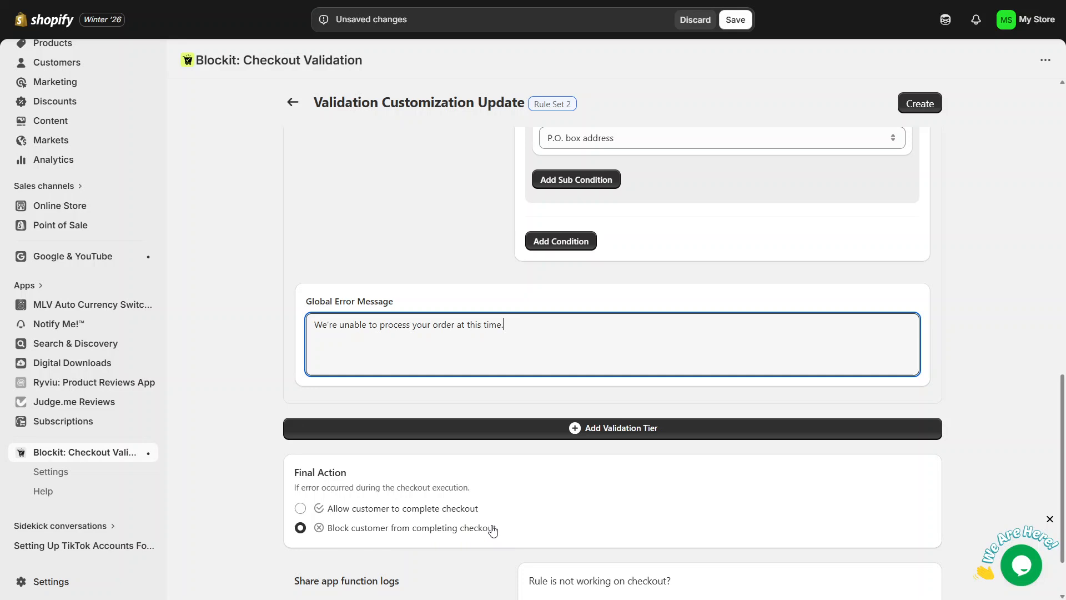
left_click(1038, 468)
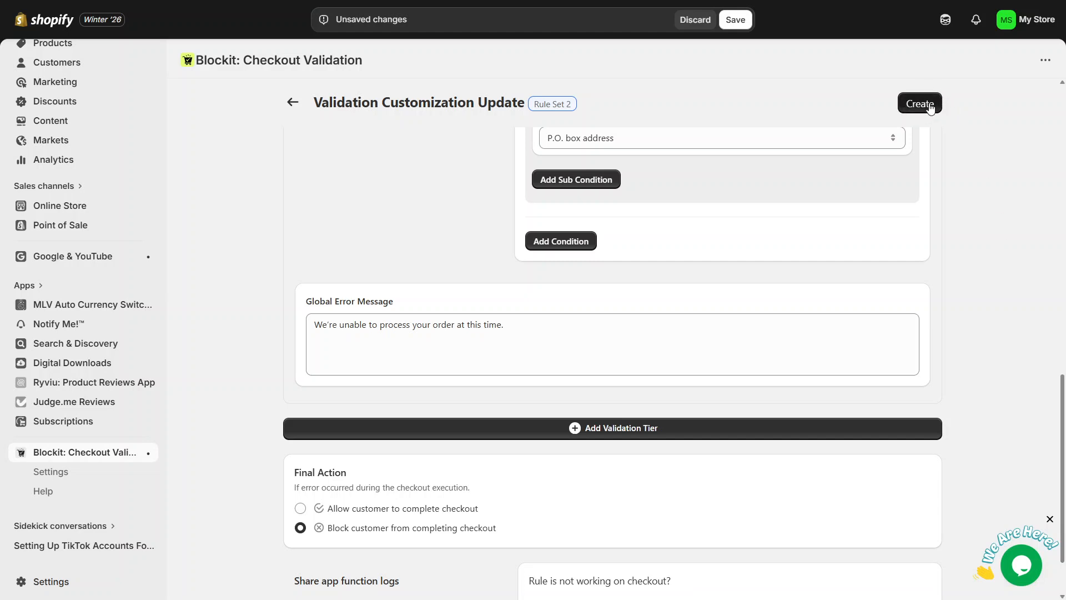
left_click(911, 110)
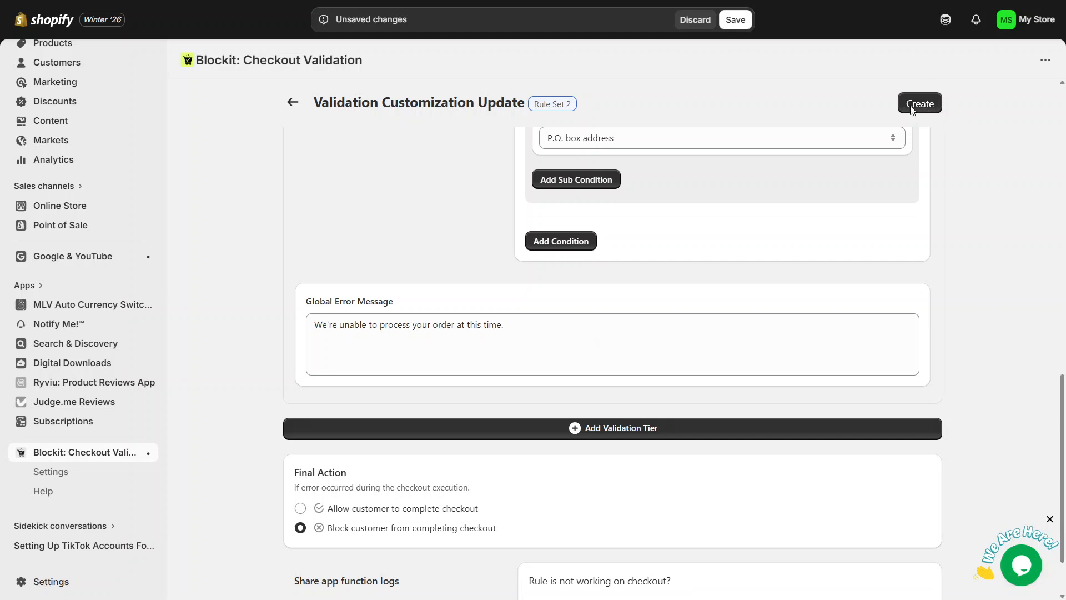